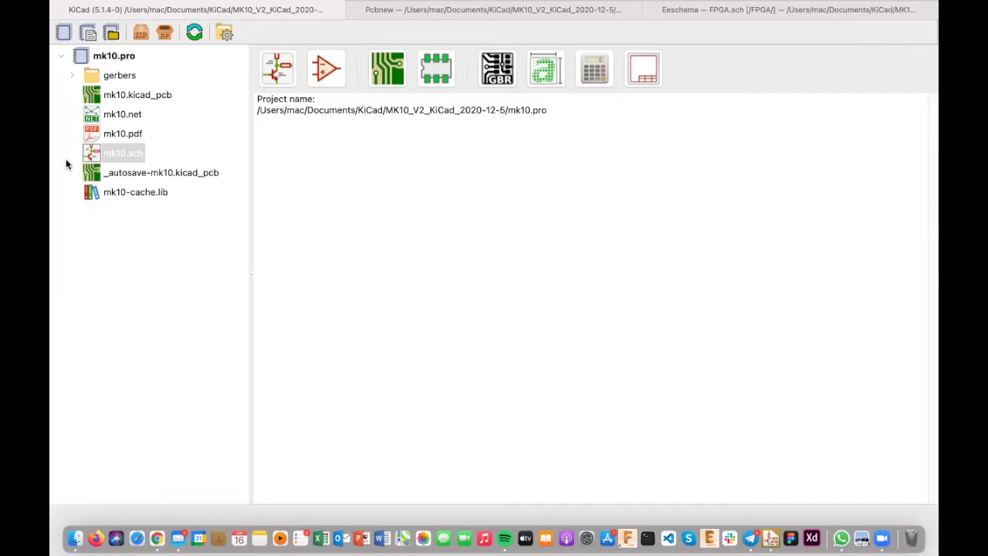
Start a new project and choose the KiCad folder inside Documents as its location
mouse_move(221, 7)
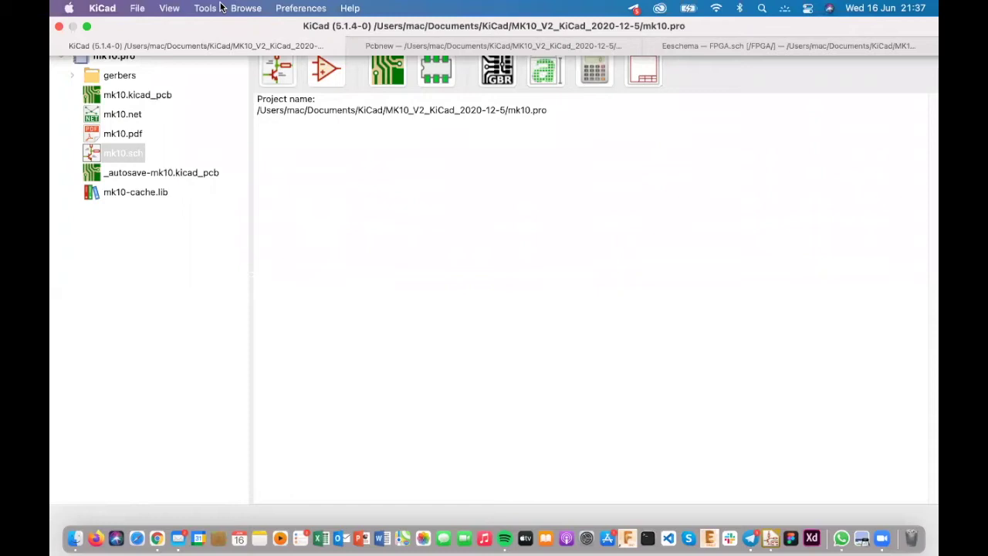
click(137, 8)
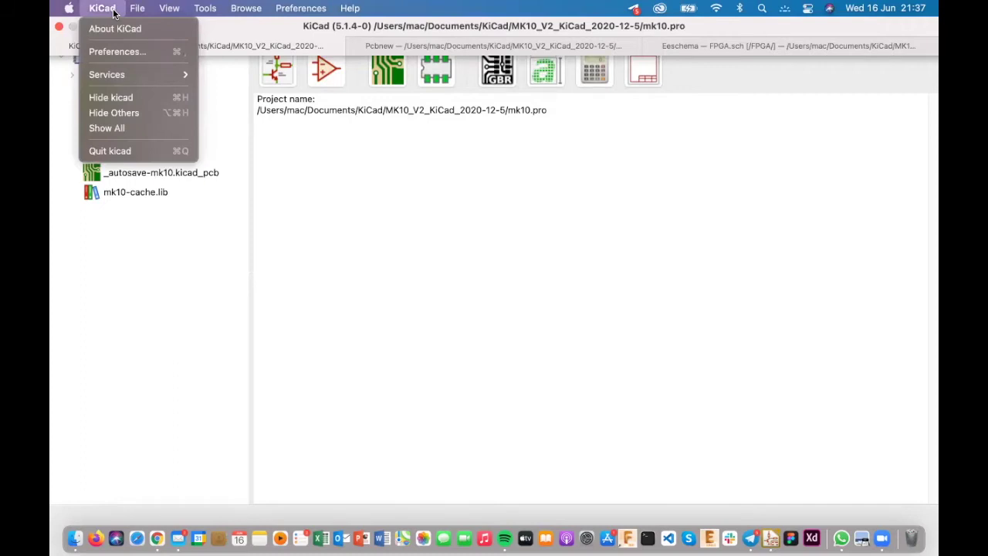
mouse_move(135, 29)
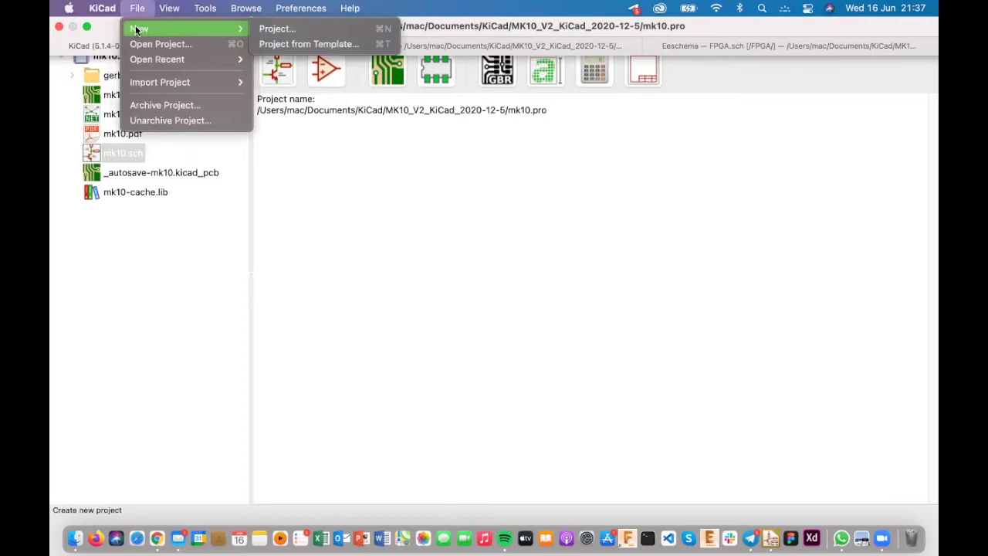
click(277, 29)
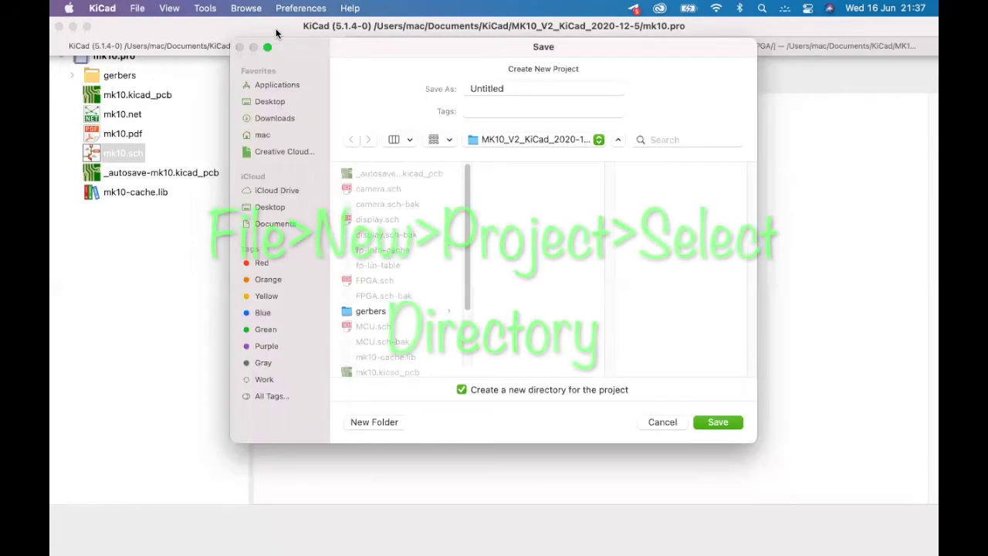
click(274, 224)
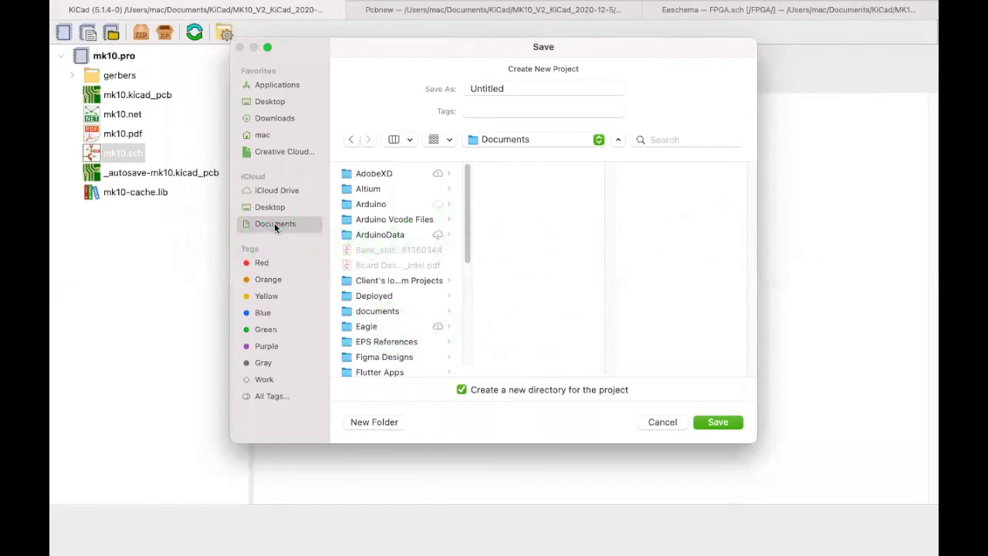
scroll(399, 303, down, 10)
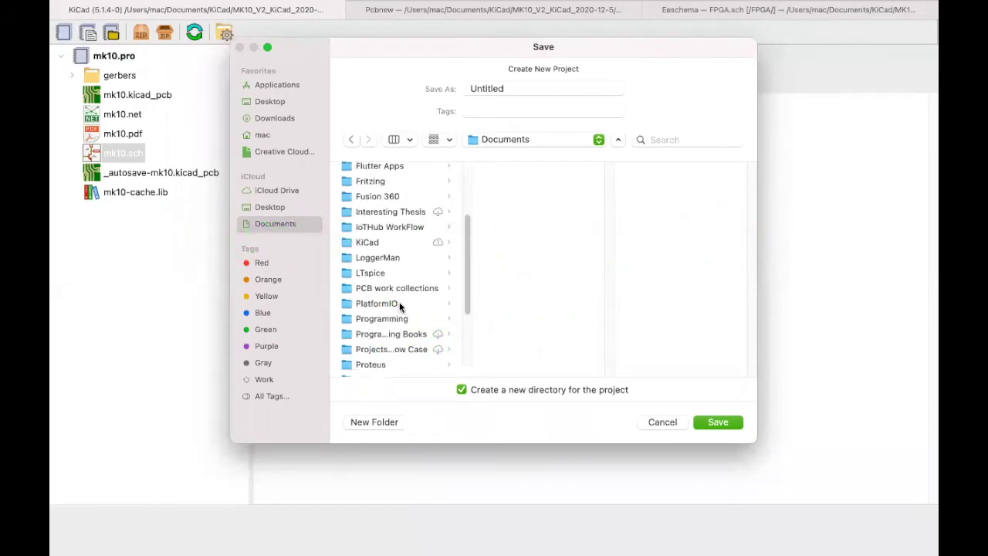
click(389, 206)
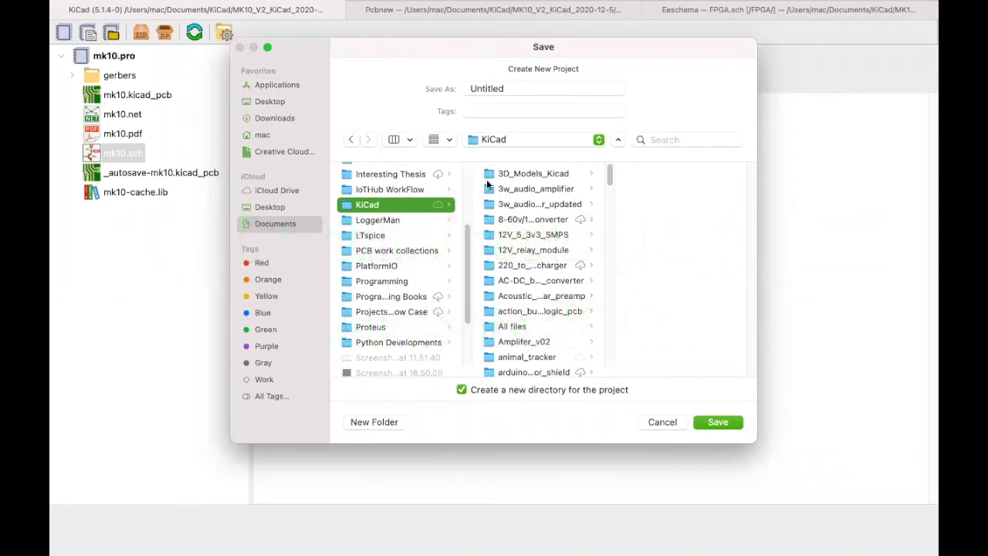
Name the new project first_kicad_project and save it, discarding the unsaved changes to mk10.kicad_pcb
click(501, 88)
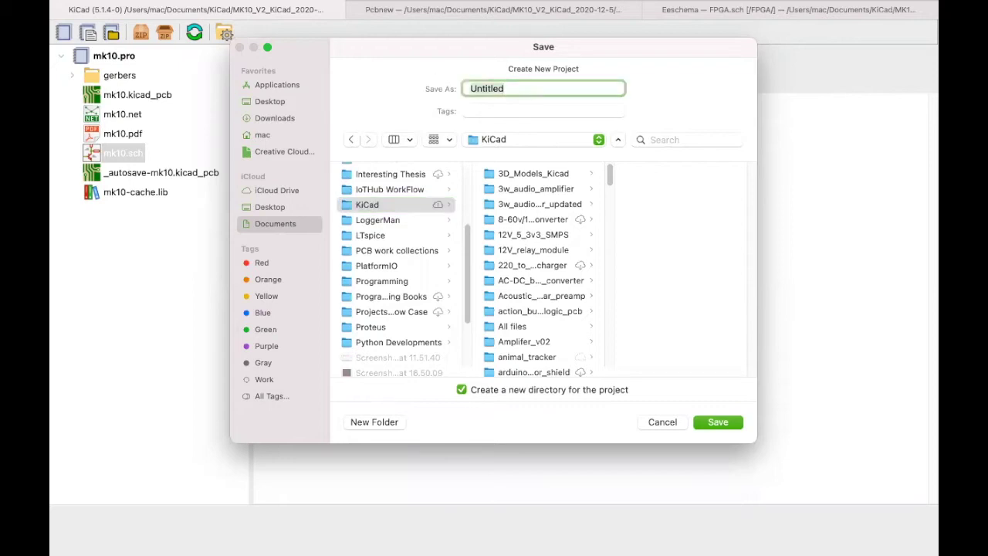
key(BackSpace)
text(first_kicad_)
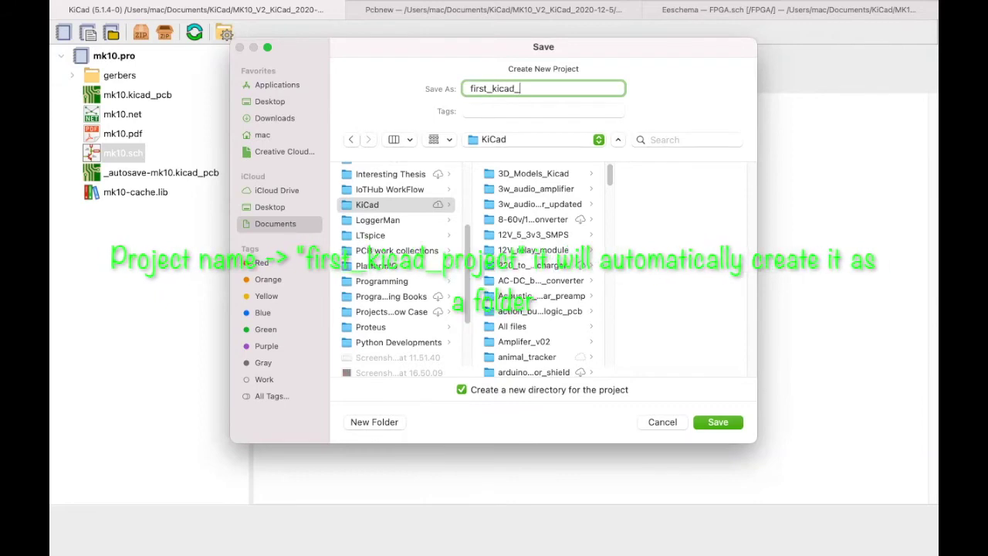
text(project)
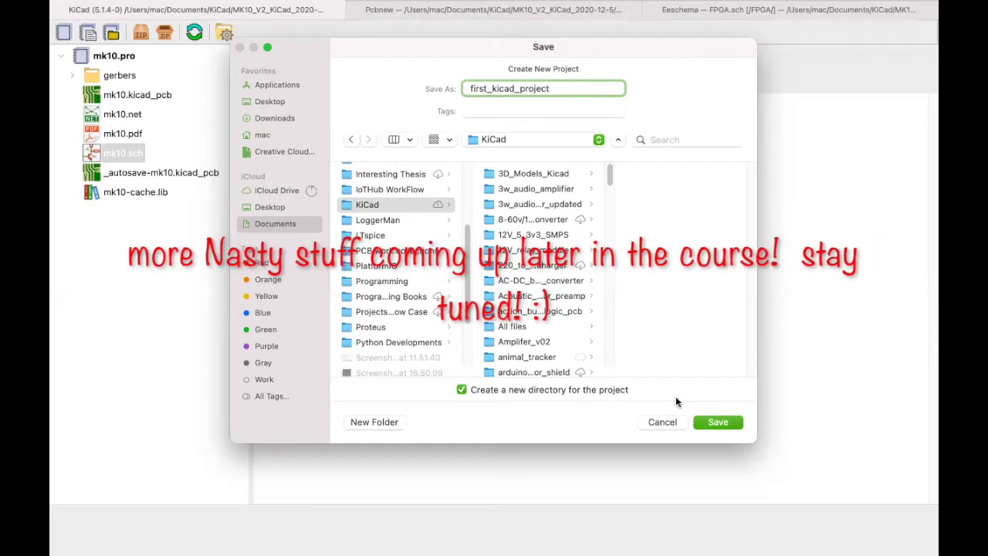
click(716, 423)
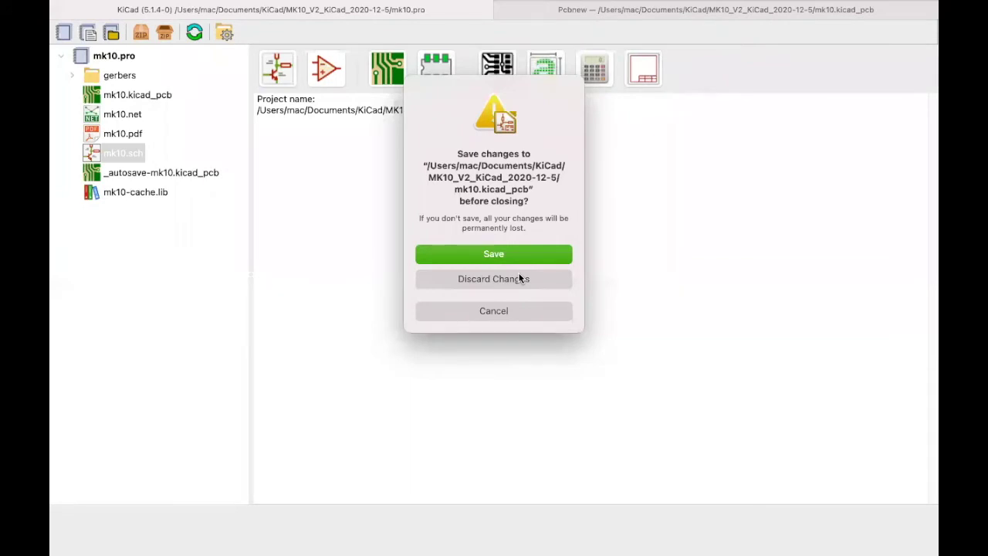
click(517, 279)
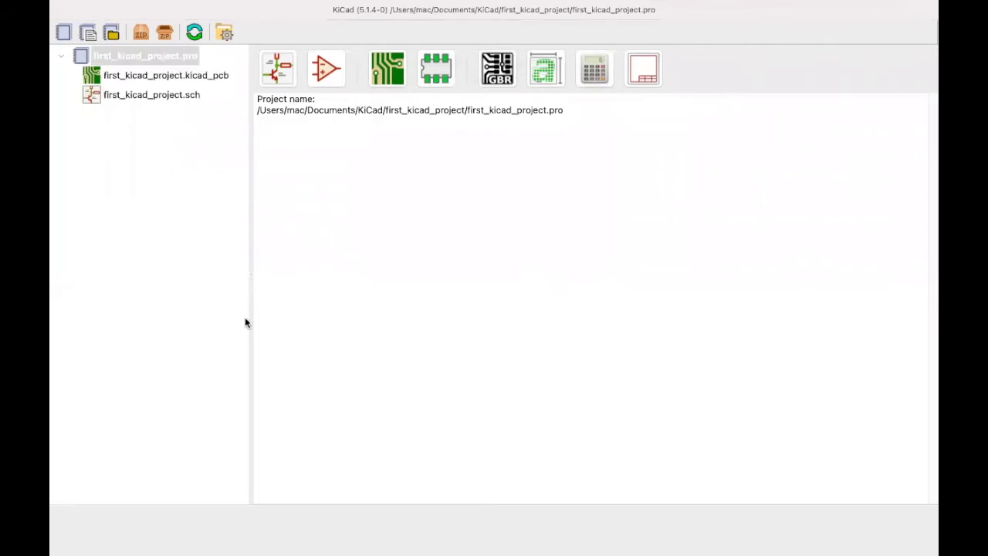
Open the new project's schematic file, first_kicad_project.sch, in the schematic editor
drag(254, 257, 146, 81)
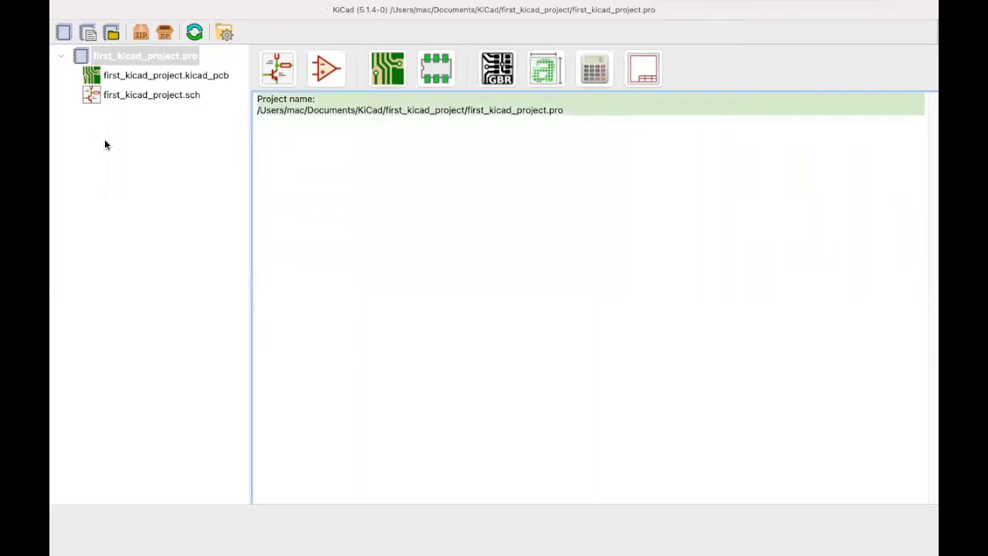
click(107, 139)
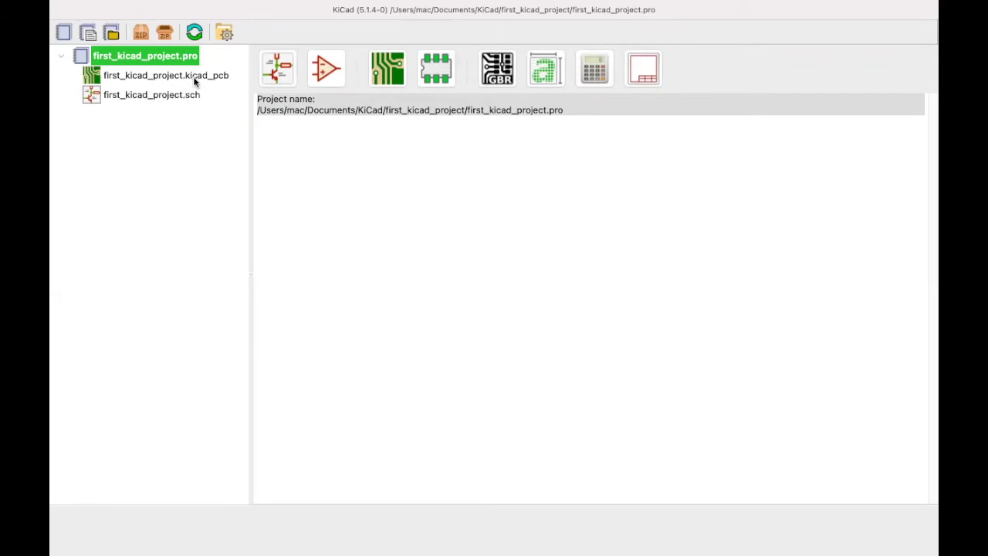
double_click(135, 96)
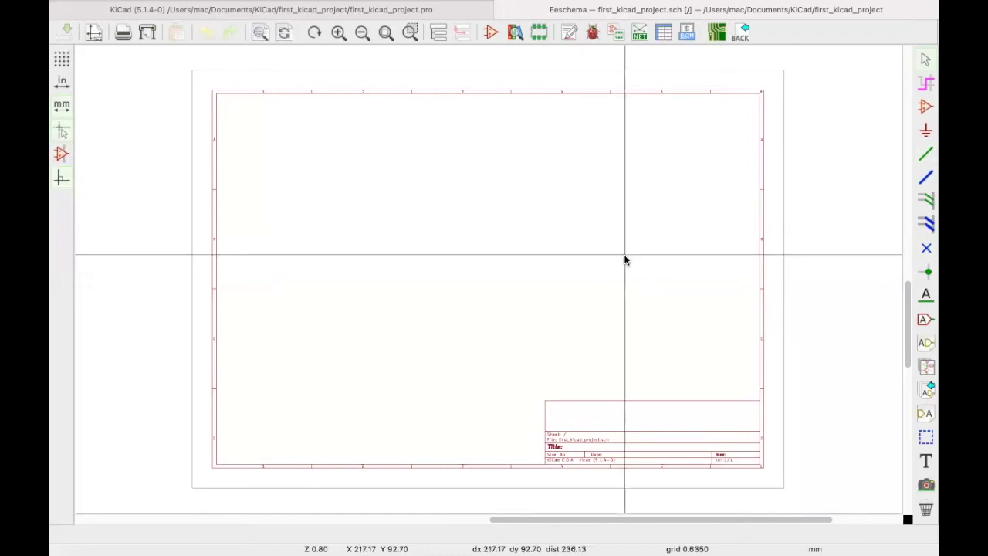
Examine the blank schematic sheet and its title block, including the sheet, file, title, size, date and revision fields
scroll(545, 279, up, 1)
scroll(488, 279, down, 1)
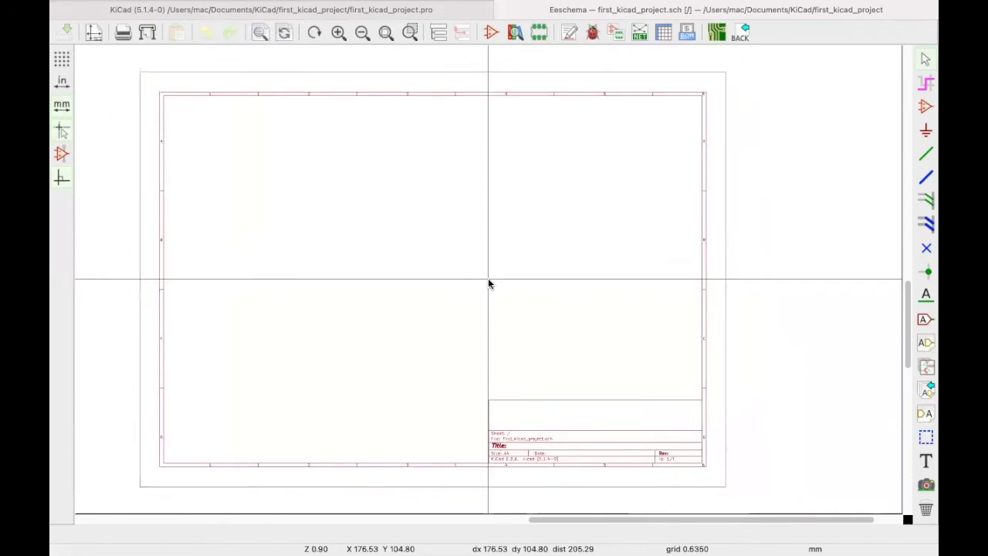
scroll(488, 279, up, 1)
scroll(488, 278, up, 2)
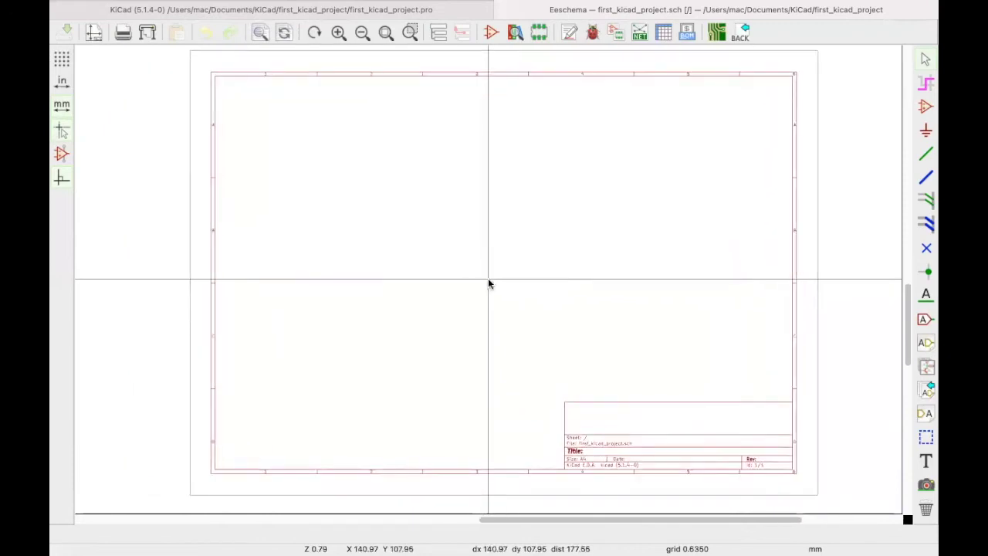
scroll(624, 446, up, 2)
scroll(488, 282, down, 3)
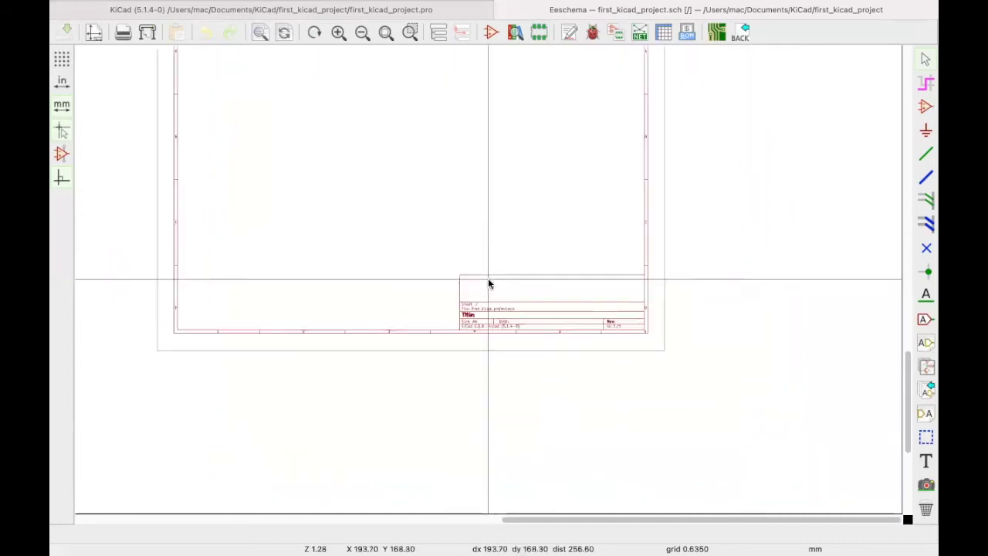
scroll(488, 278, up, 2)
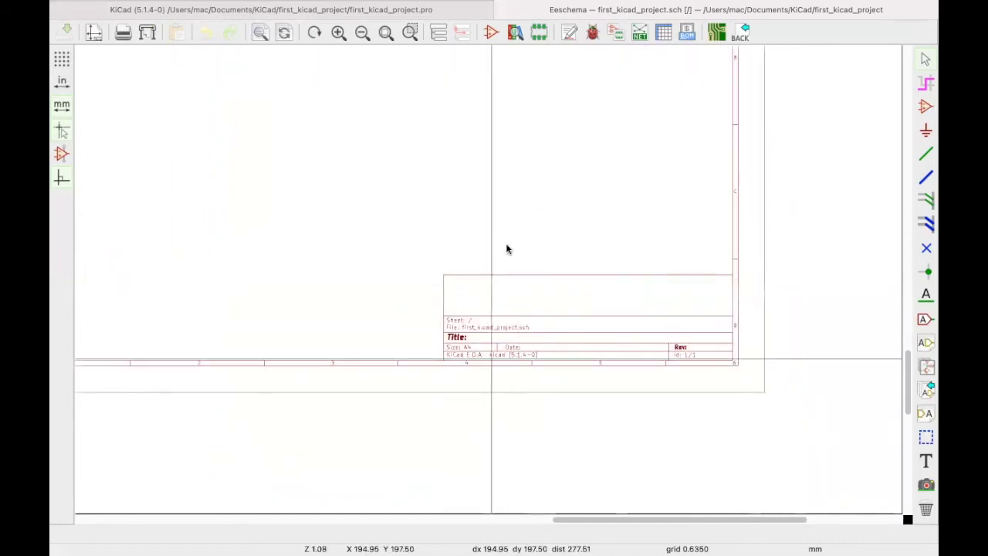
scroll(506, 248, up, 1)
scroll(488, 279, down, 2)
scroll(421, 348, up, 4)
scroll(382, 289, up, 1)
scroll(488, 278, down, 2)
scroll(488, 278, up, 1)
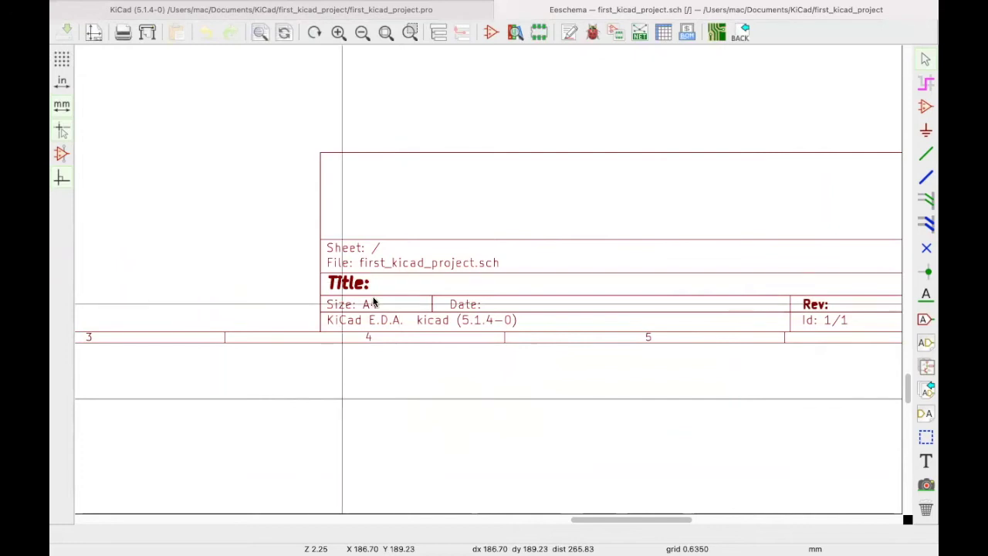
scroll(488, 280, down, 3)
scroll(488, 282, up, 2)
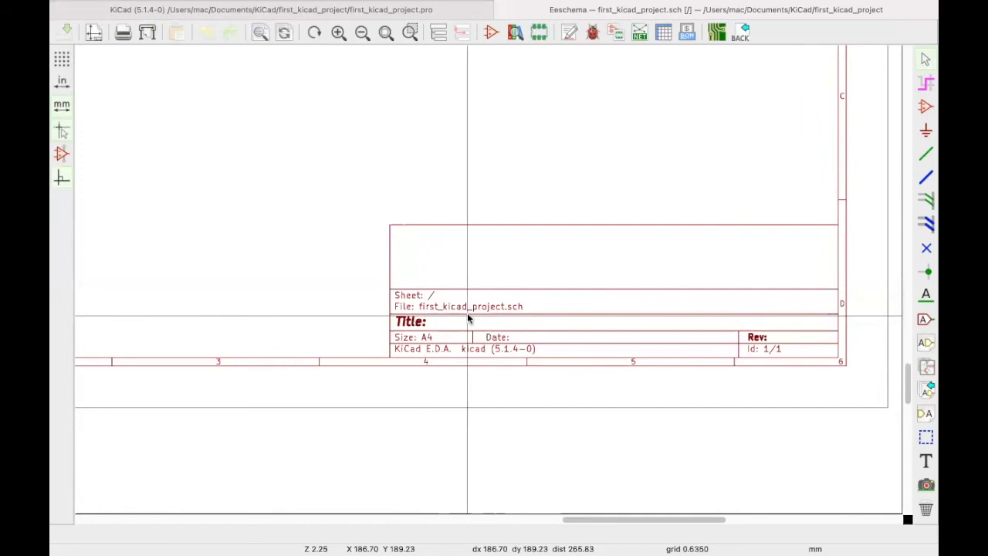
scroll(488, 284, down, 1)
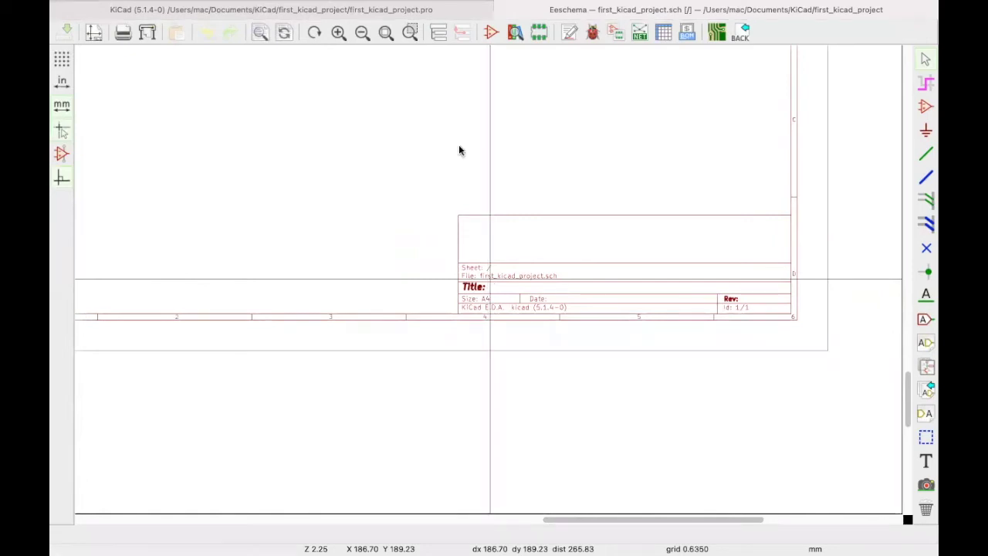
scroll(458, 149, down, 3)
scroll(488, 278, up, 1)
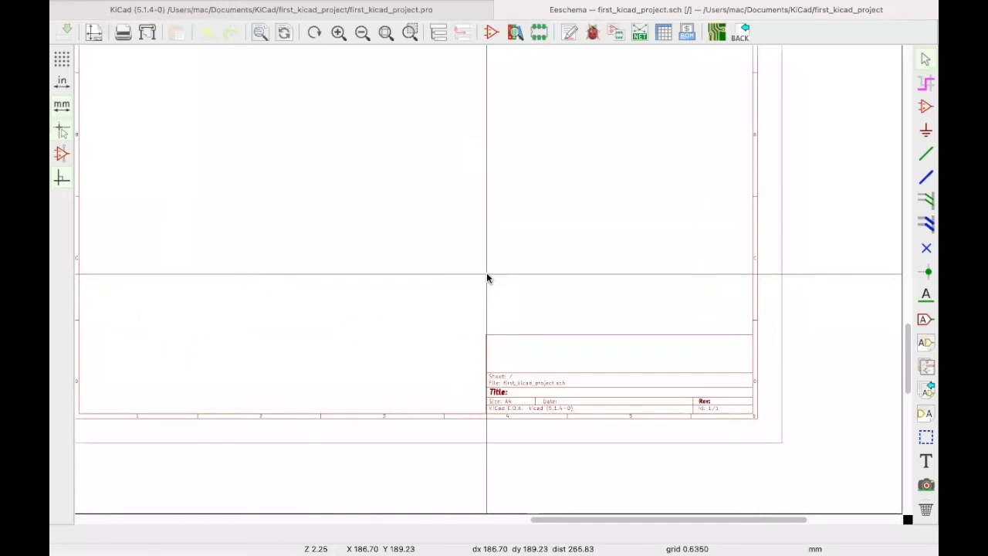
scroll(528, 360, up, 3)
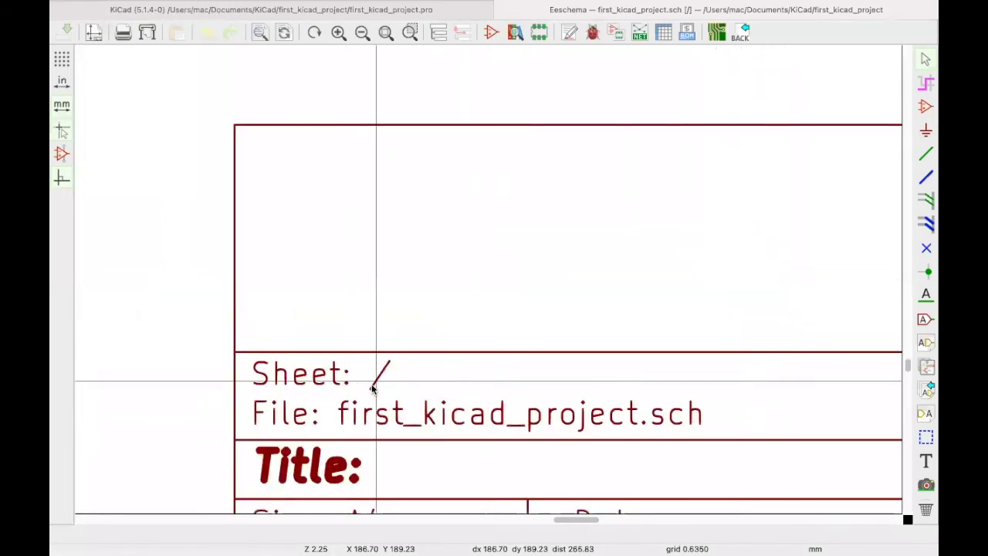
scroll(373, 388, down, 3)
scroll(488, 278, up, 1)
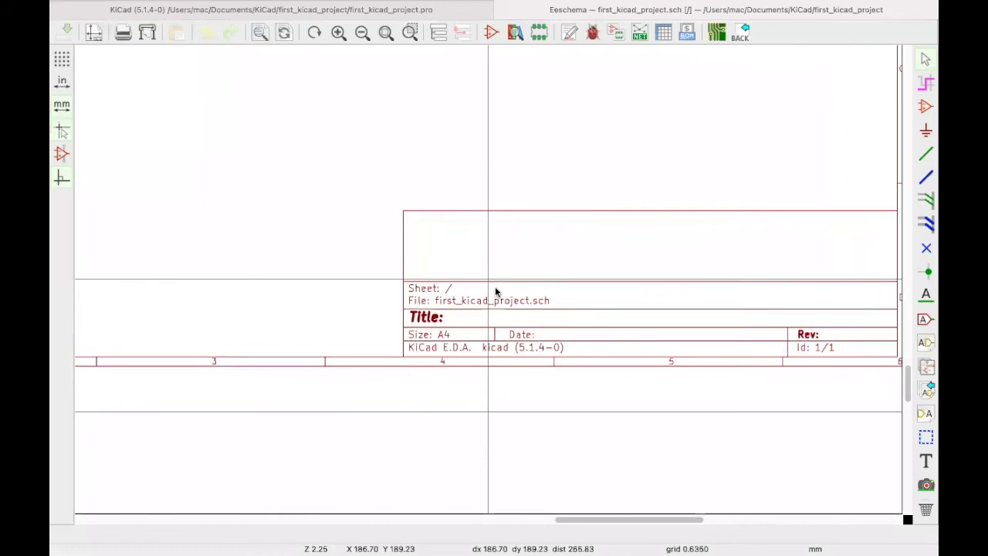
scroll(488, 283, up, 2)
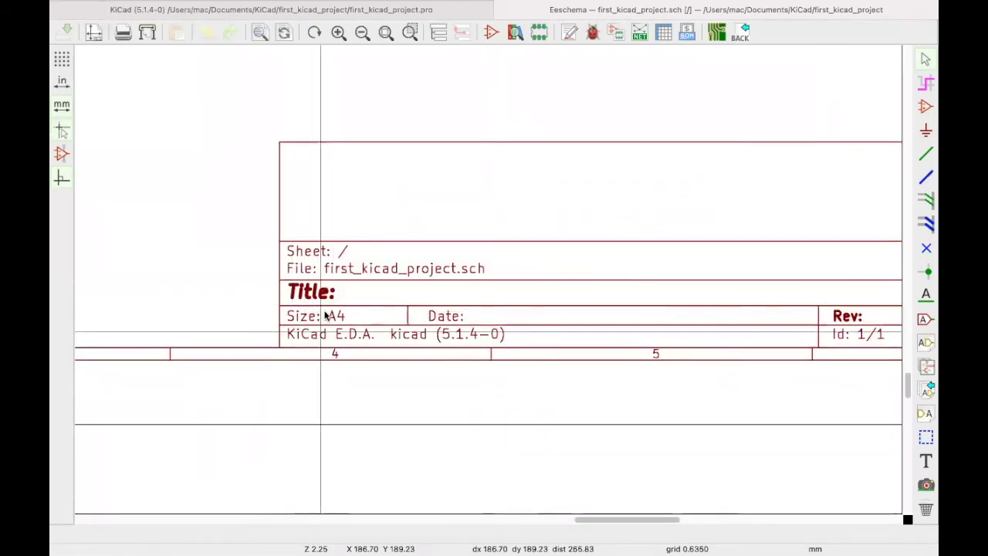
scroll(316, 316, down, 1)
scroll(488, 283, down, 2)
scroll(493, 206, up, 1)
scroll(417, 278, down, 1)
scroll(537, 296, up, 1)
scroll(494, 283, up, 1)
scroll(502, 294, up, 1)
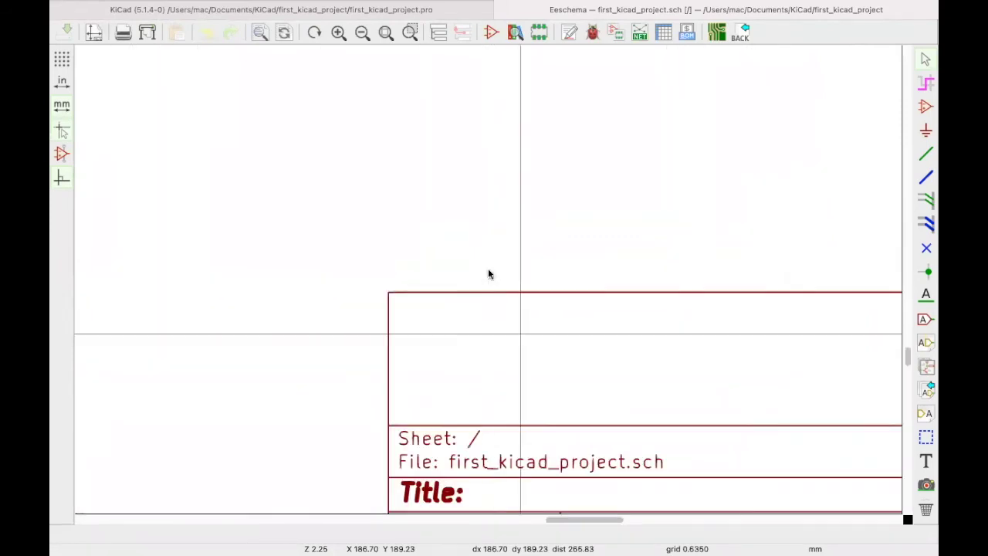
scroll(488, 278, down, 1)
scroll(579, 275, down, 1)
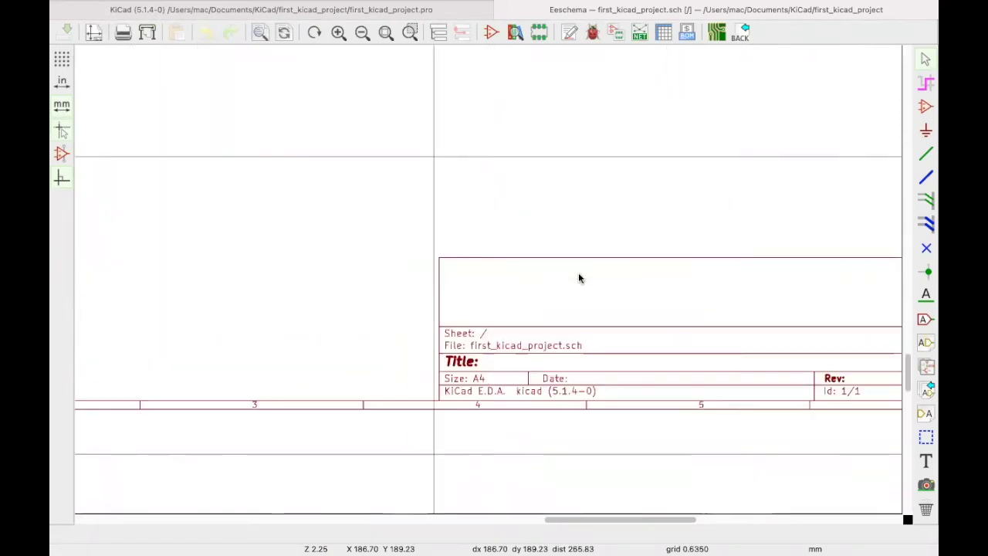
scroll(488, 282, down, 2)
scroll(490, 282, down, 1)
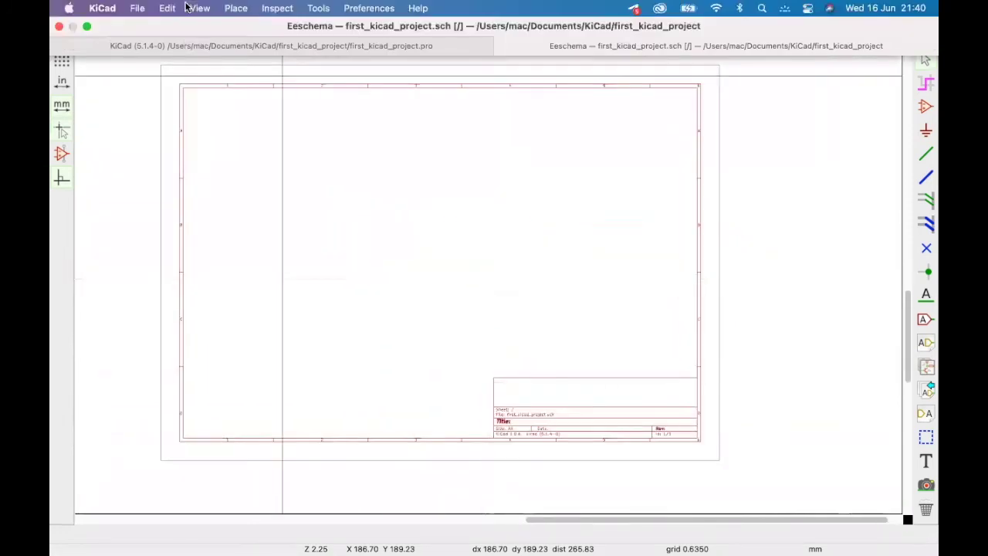
Open the schematic's page settings and set the title block's issue date to 2021-06-16, without exporting it to other sheets
click(137, 8)
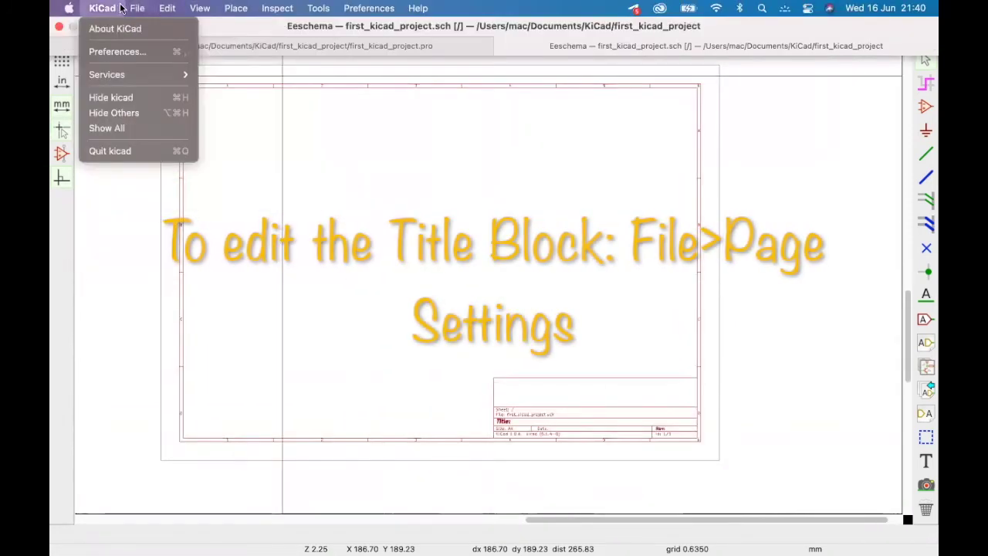
click(161, 159)
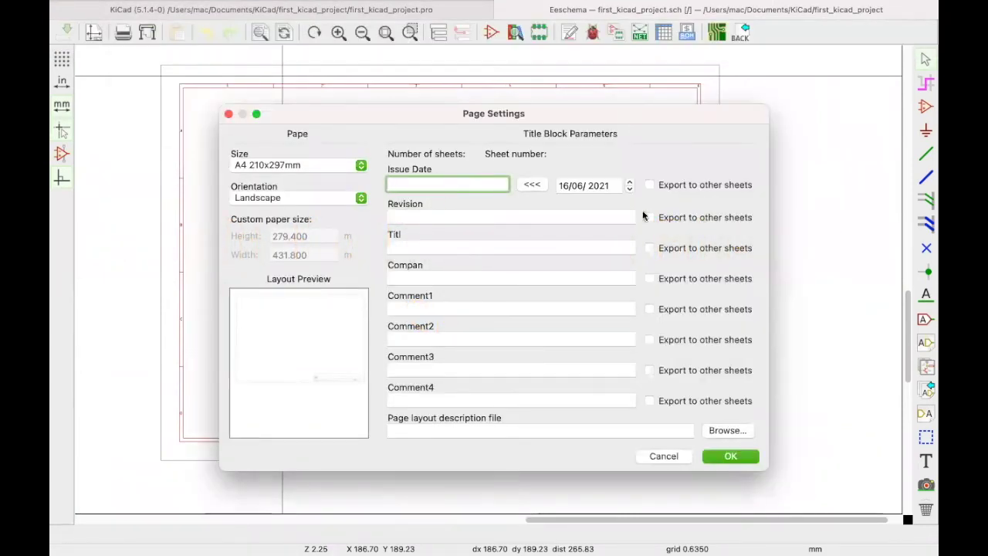
click(531, 185)
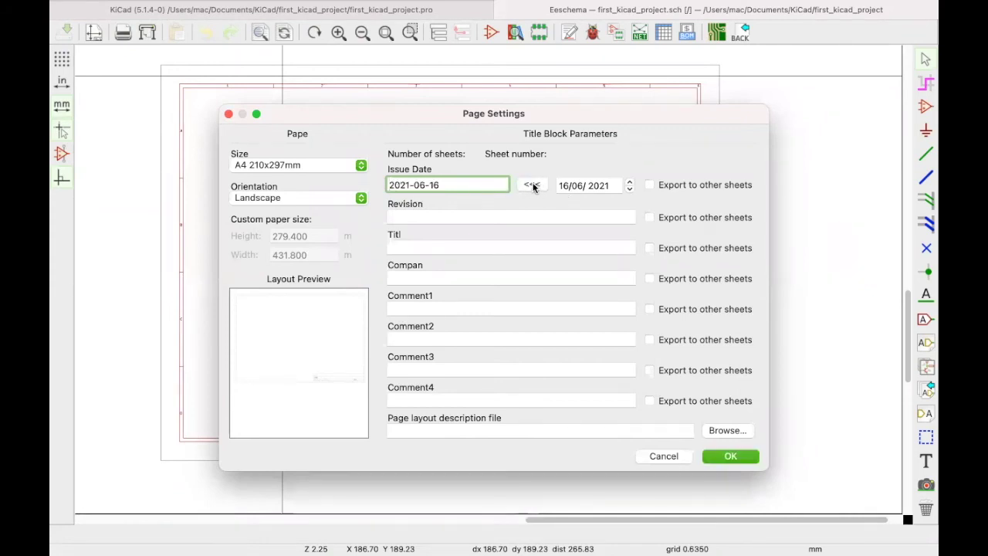
drag(446, 185, 375, 186)
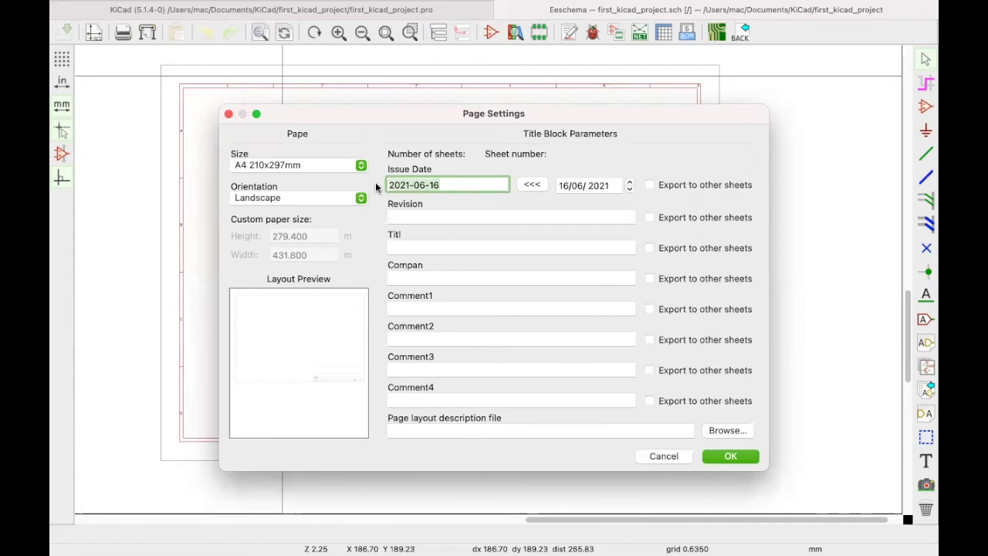
click(651, 187)
click(650, 184)
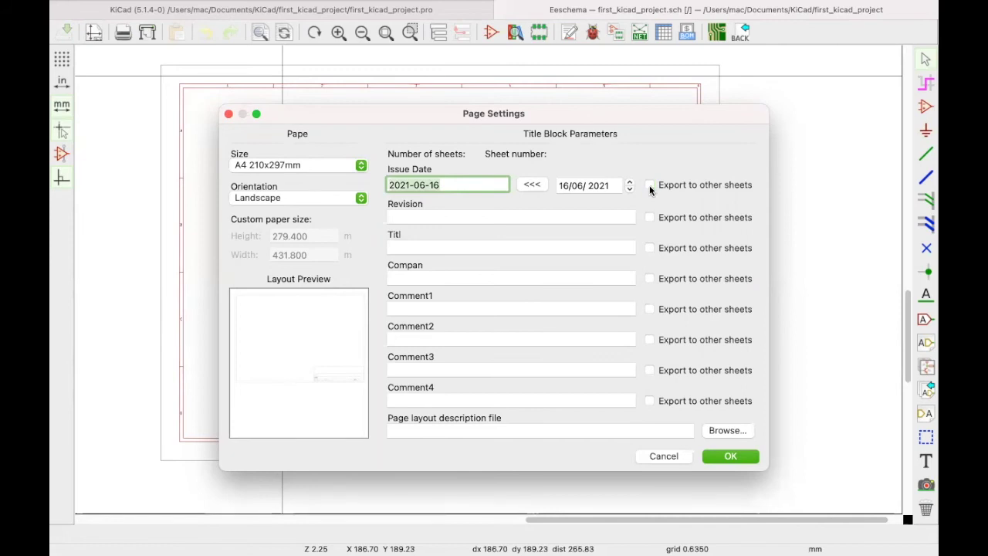
click(442, 401)
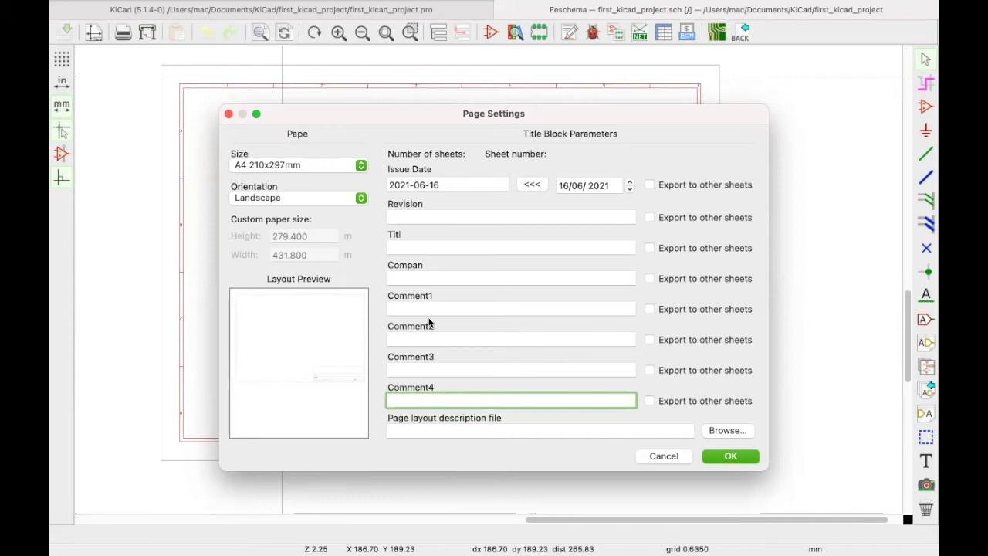
Set the title block's Comment4 text to "First Kicad Project"
drag(630, 124, 542, 86)
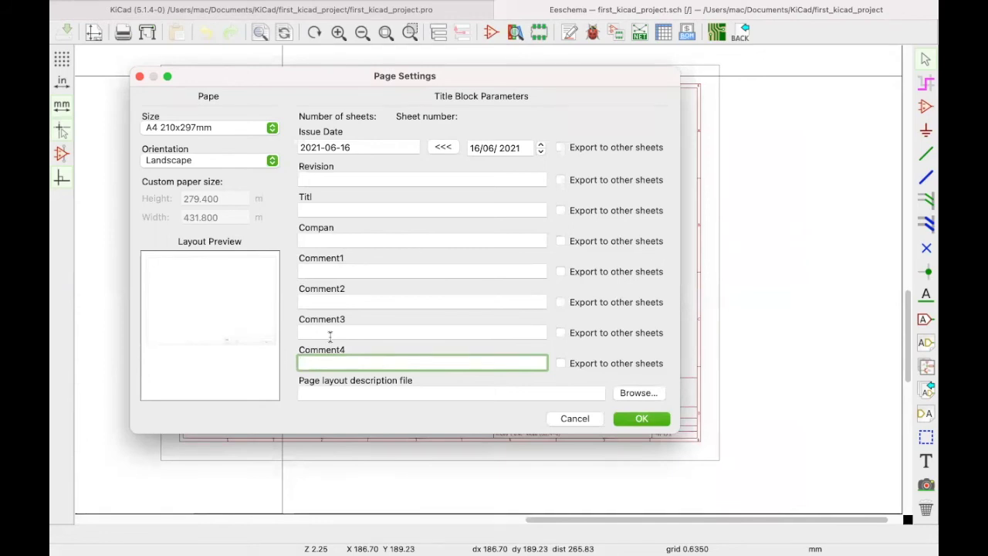
key(shift+Tab)
click(320, 362)
text(First Kicad Project)
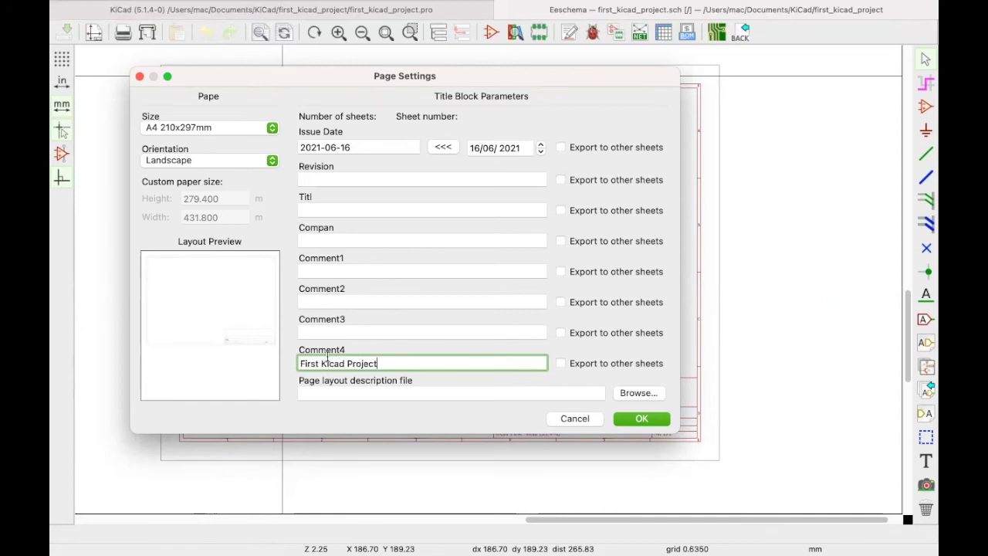
Fill in Comment3 with "PROJECT LEAD:" followed by the project lead's name
click(338, 333)
text(Desig)
key(BackSpace)
key(BackSpace)
key(BackSpace)
key(BackSpace)
key(BackSpace)
text(L)
key(BackSpace)
text(PCB)
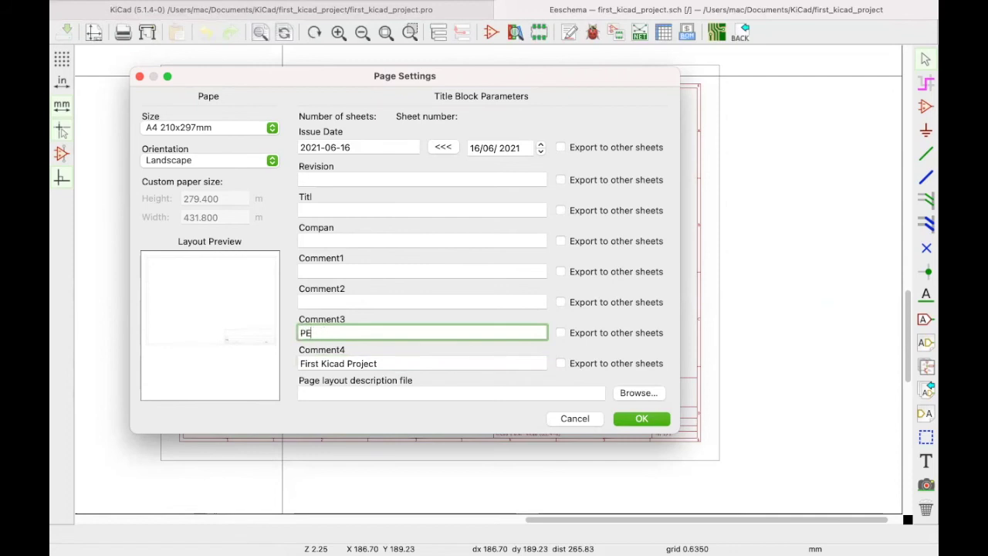
key(BackSpace)
key(BackSpace)
text(ROJECT LEAD:)
text(SMITH)
key(BackSpace)
key(BackSpace)
key(BackSpace)
key(BackSpace)
text(mith)
Fill in Comment2 with "DESIGNED BY:" followed by the designer's name
click(393, 302)
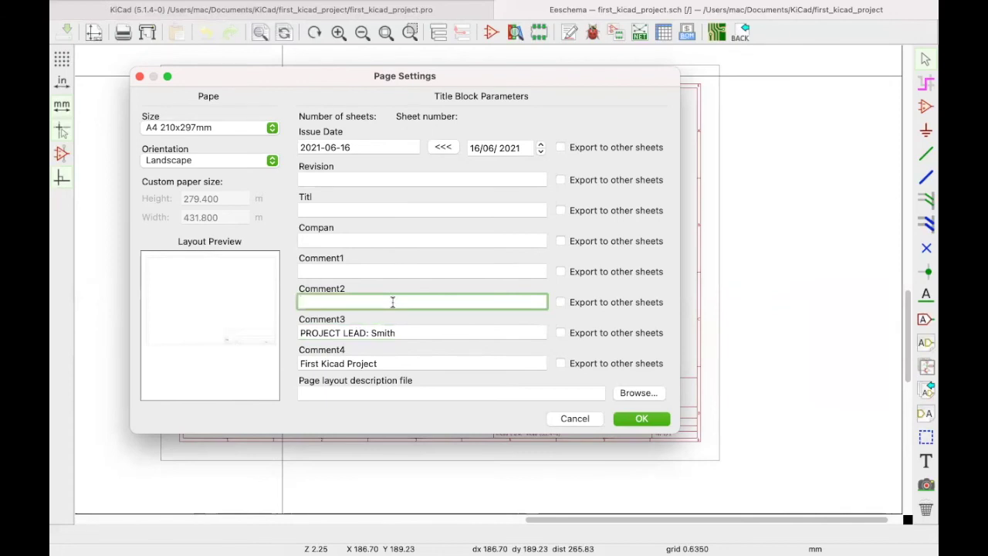
text(DESIGNED BU)
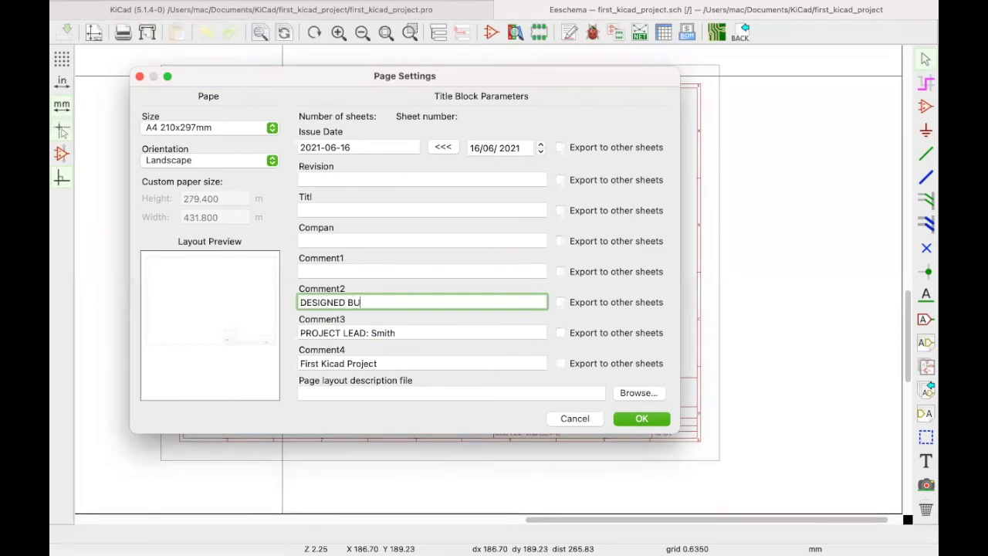
key(BackSpace)
text(Y:)
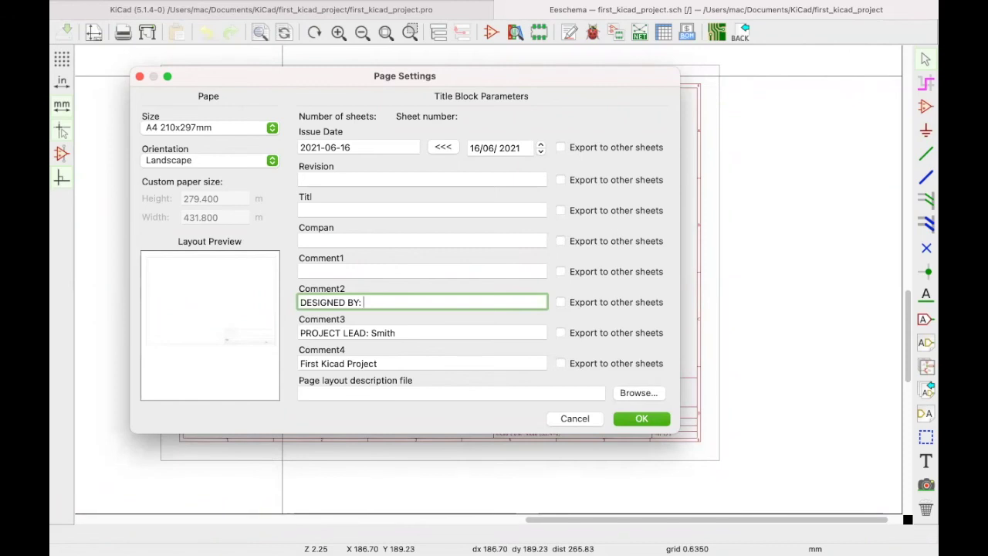
text(PETE)
key(BackSpace)
key(BackSpace)
key(BackSpace)
text(eter)
Fill in Comment1 with "CHECKED BY:" followed by the checker's name
click(377, 271)
text(CHECKED)
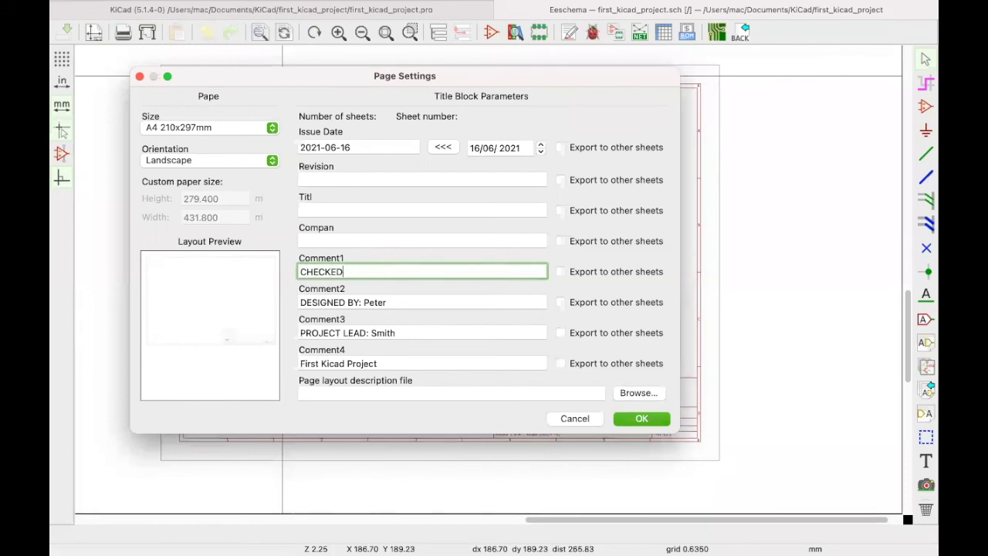
text( BY:)
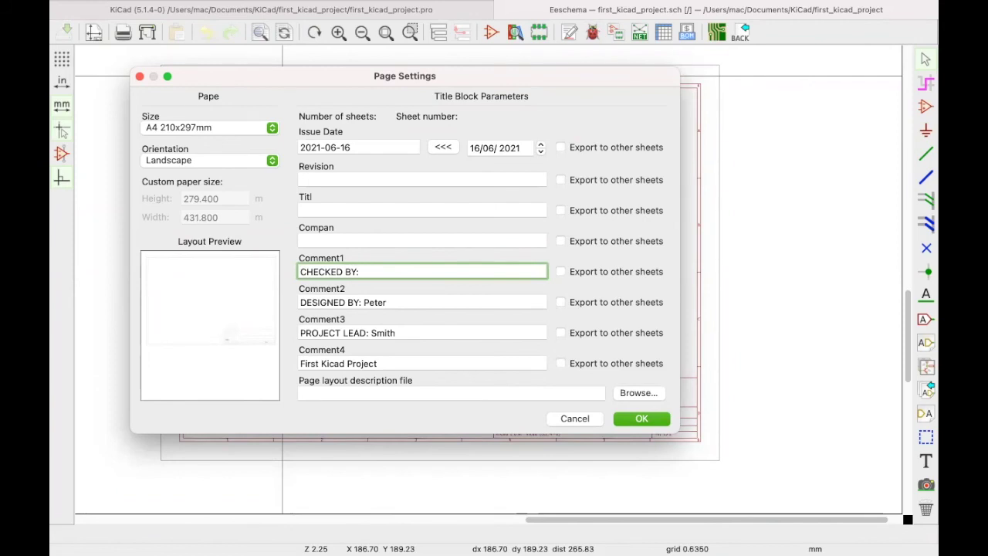
text(Kelvin)
Enter Optmus as the company in the title block parameters
click(462, 241)
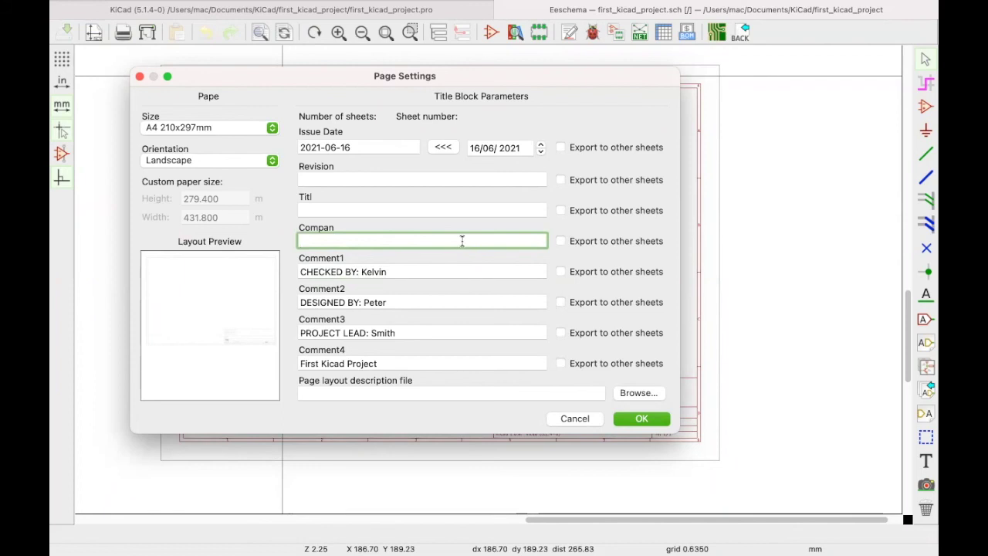
text(Op)
text(mtia)
key(BackSpace)
key(BackSpace)
key(BackSpace)
key(BackSpace)
text(tmia)
key(BackSpace)
key(BackSpace)
text(us)
Copy the Comment4 text "First Kicad Project" into the title block's title
click(394, 214)
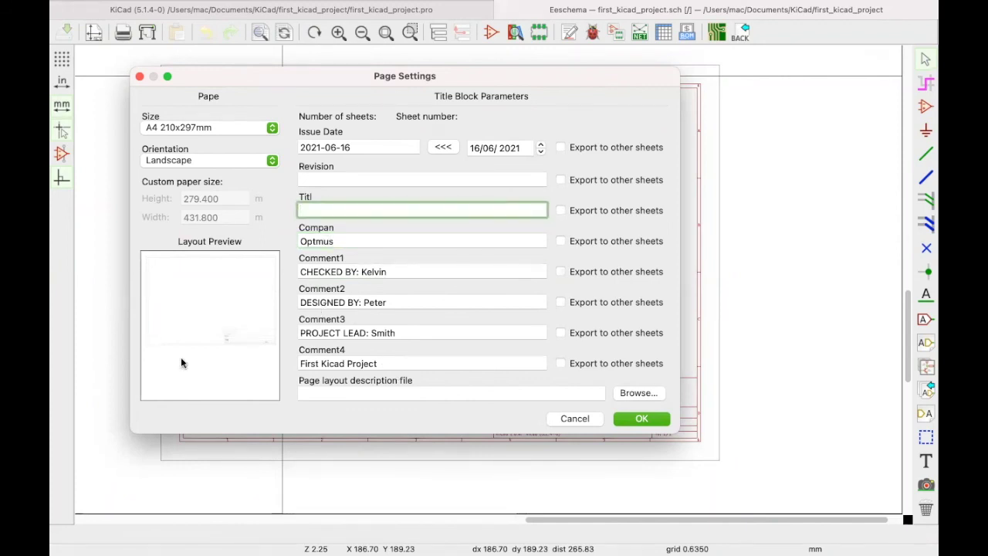
key(Tab)
key(Tab)
key(Tab)
key(Tab)
key(Tab)
key(super+c)
click(328, 210)
key(super+v)
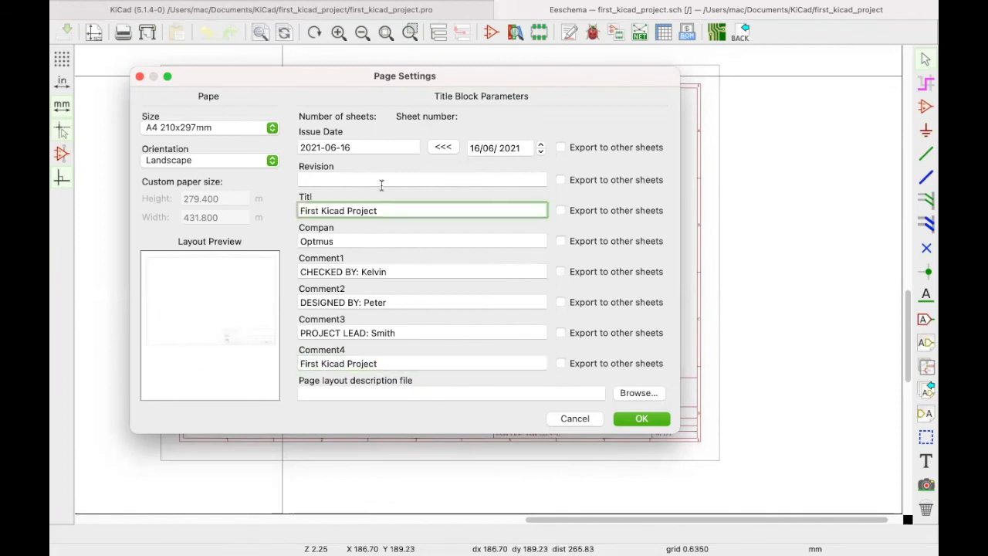
Set the revision to v01 and apply the page settings to the schematic sheet
click(380, 179)
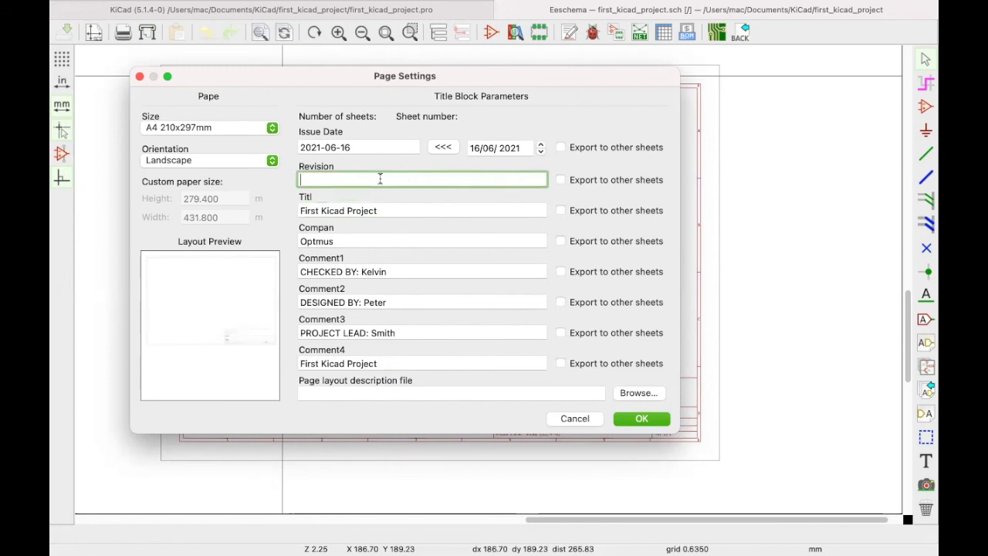
text(v01)
click(625, 416)
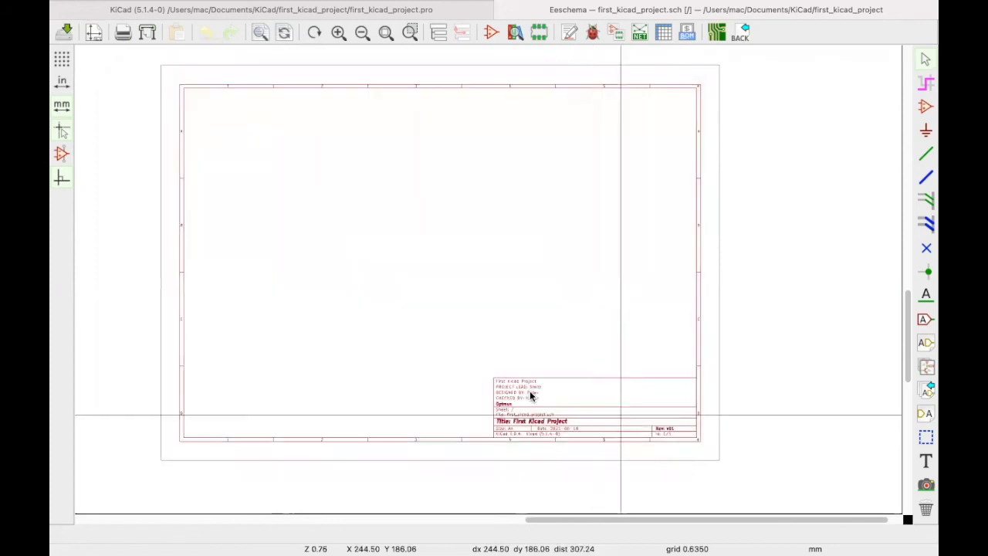
Examine the filled-in title block on the sheet, including its comments, company, title, date and revision
scroll(492, 283, up, 5)
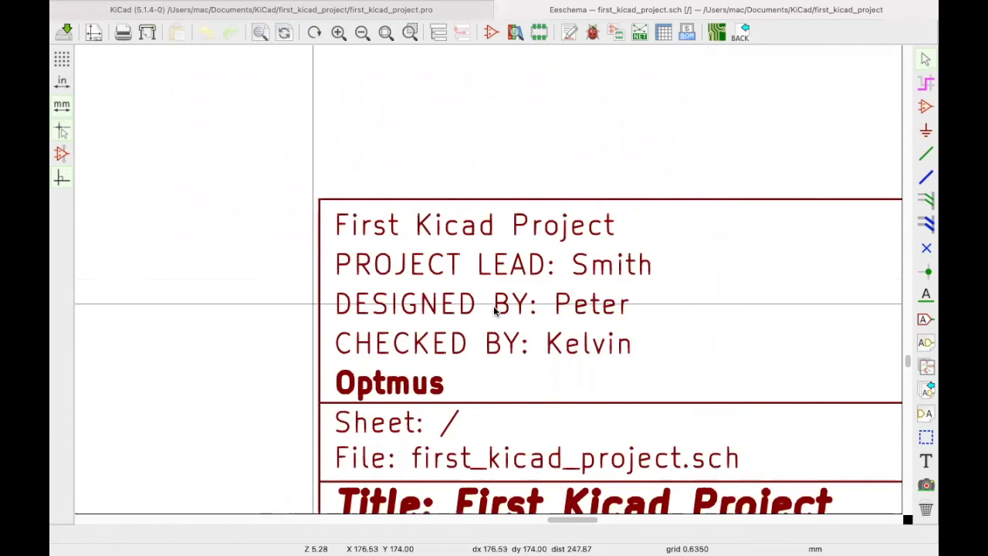
scroll(457, 347, down, 5)
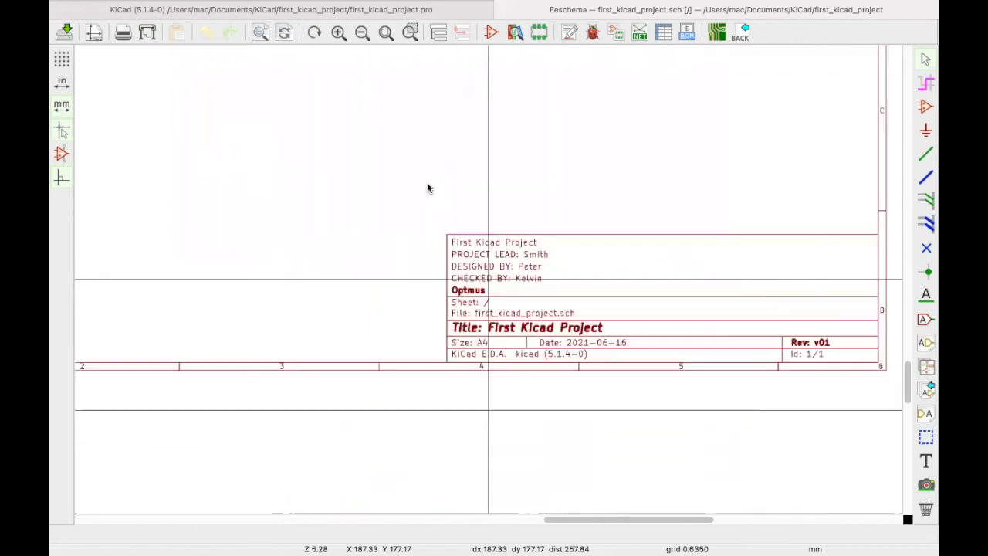
scroll(489, 283, down, 6)
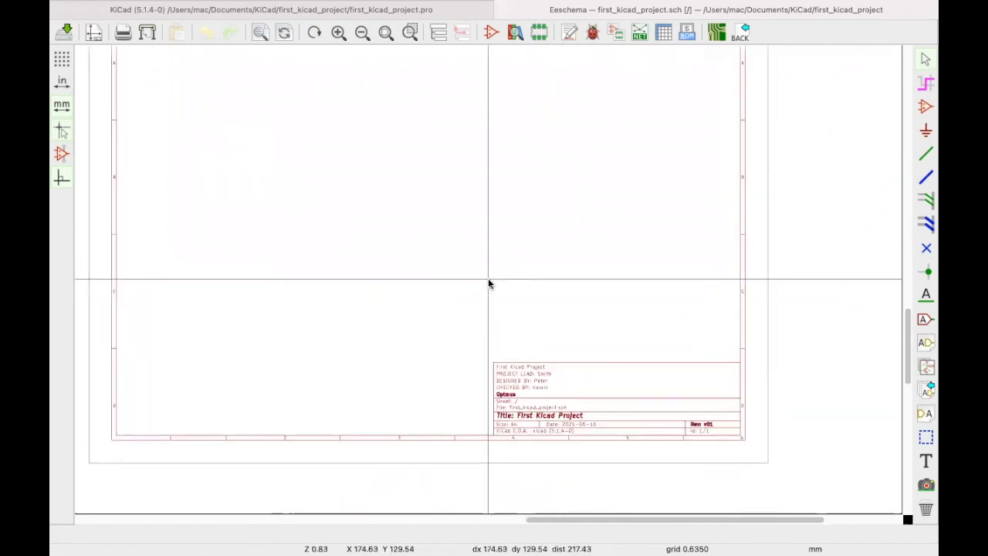
scroll(488, 283, up, 1)
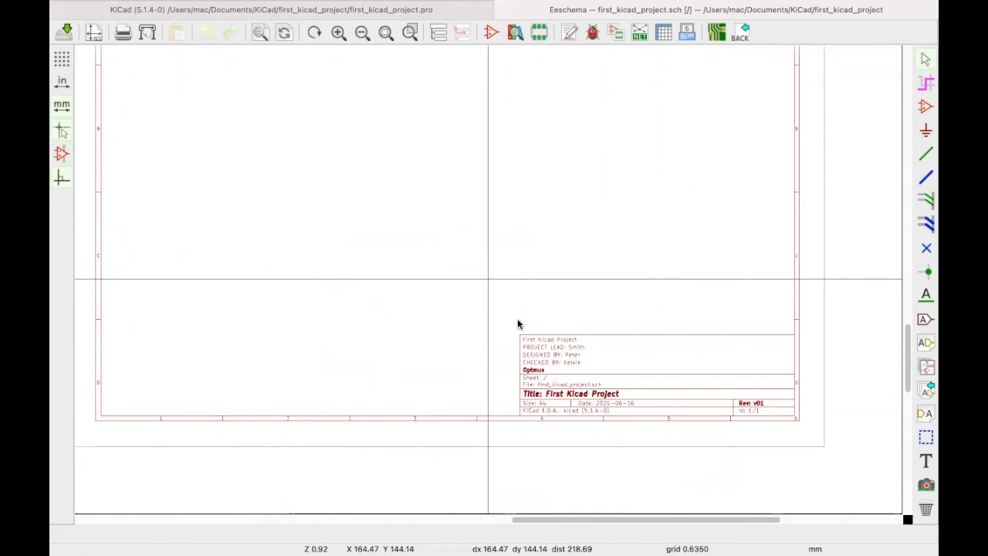
scroll(518, 324, up, 2)
scroll(488, 283, up, 5)
scroll(488, 282, down, 2)
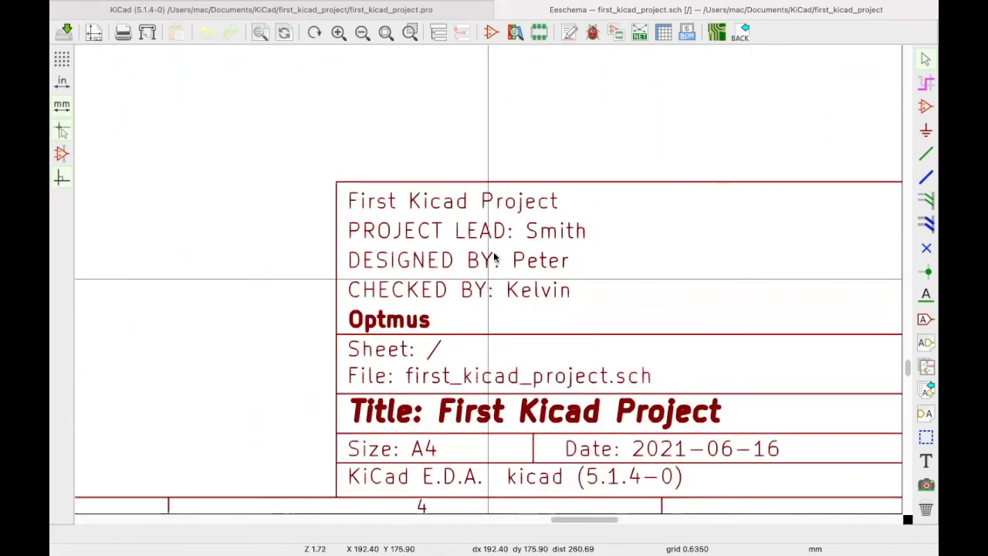
scroll(488, 283, up, 1)
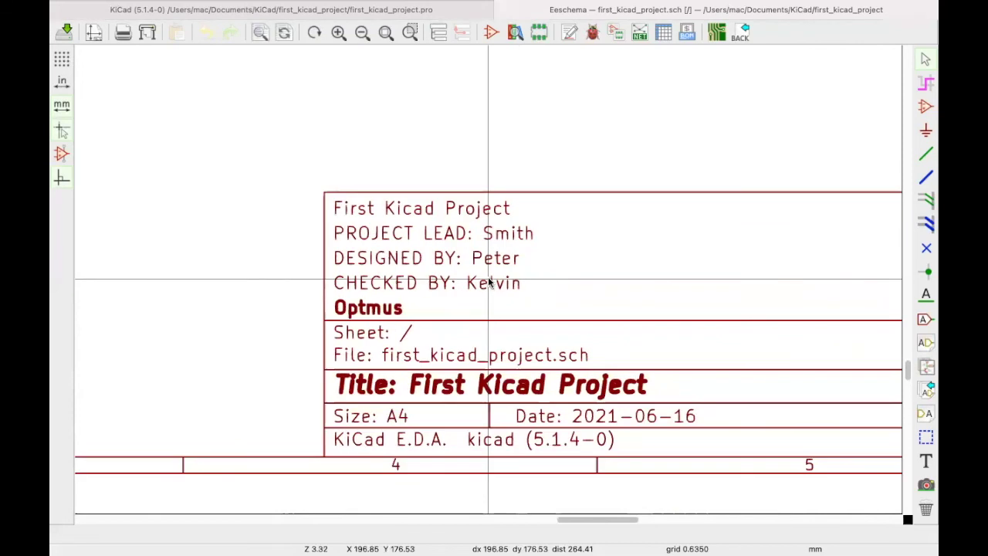
scroll(488, 284, down, 3)
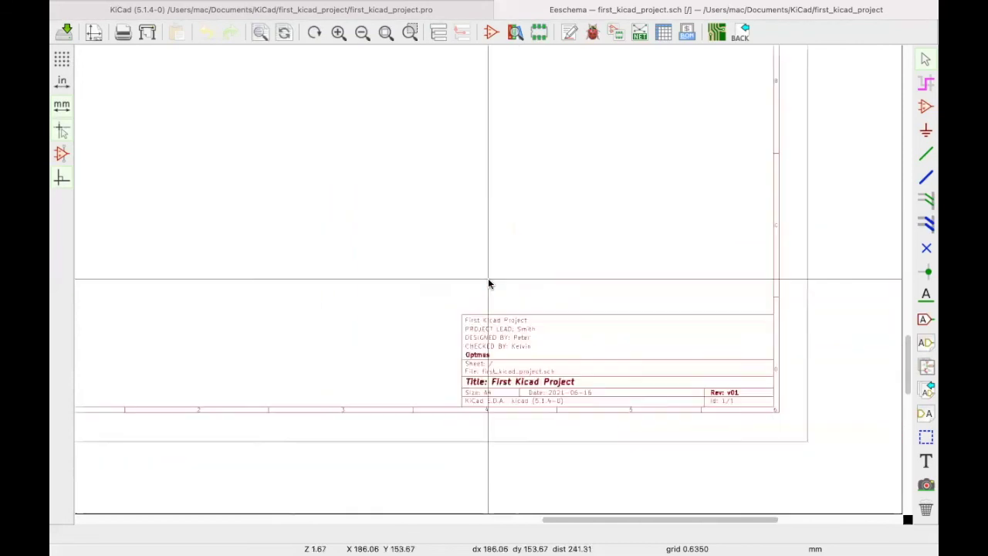
scroll(488, 284, up, 3)
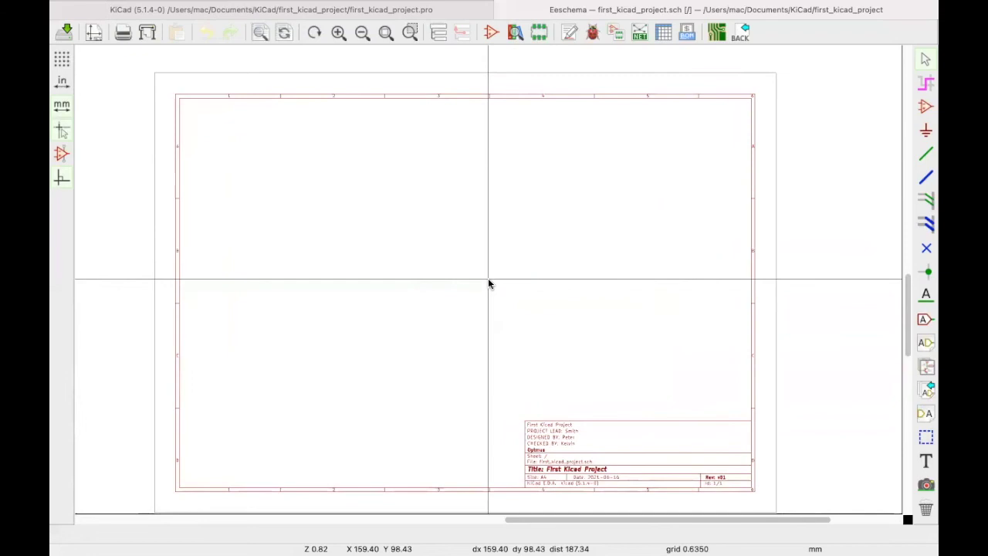
scroll(488, 283, up, 1)
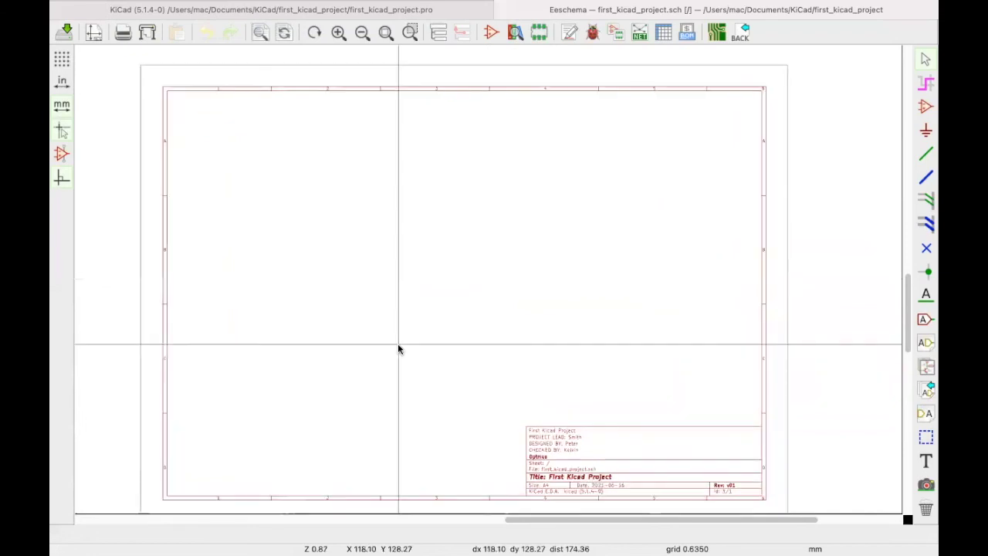